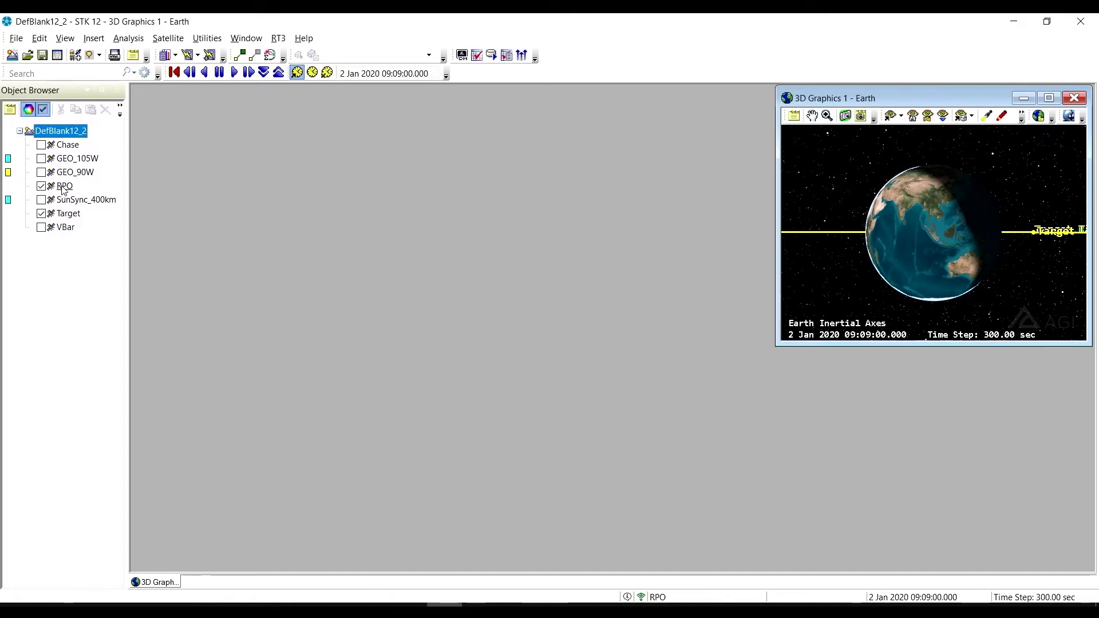
In RPO's Set Initial State segment, set Init Radial Pos to 100 m and Init InTrack Pos to 0 m
double_click(63, 187)
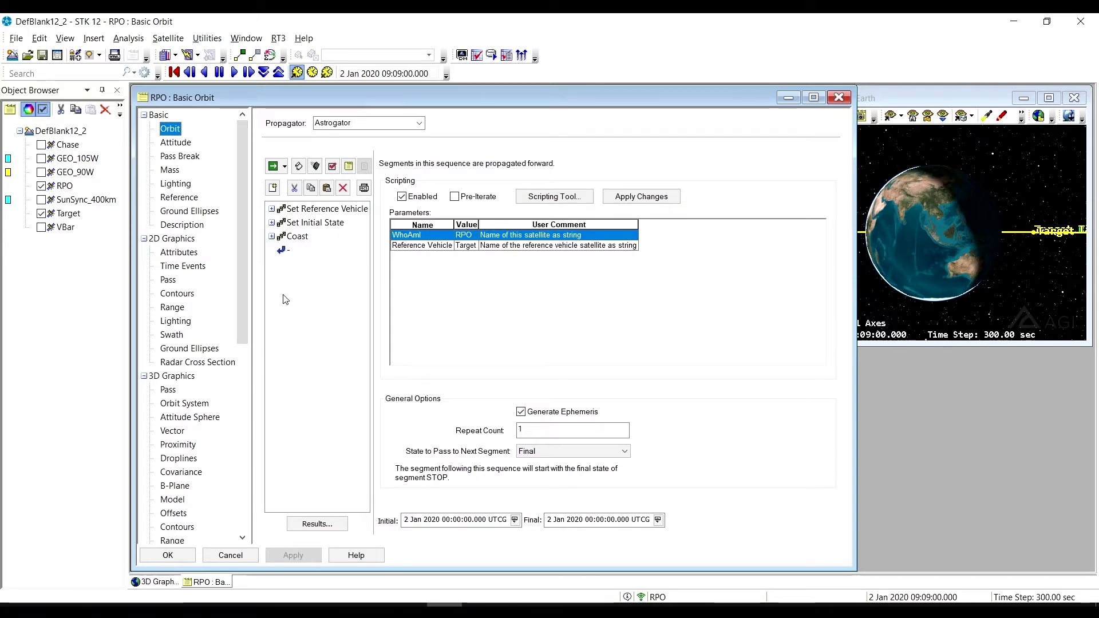
click(298, 238)
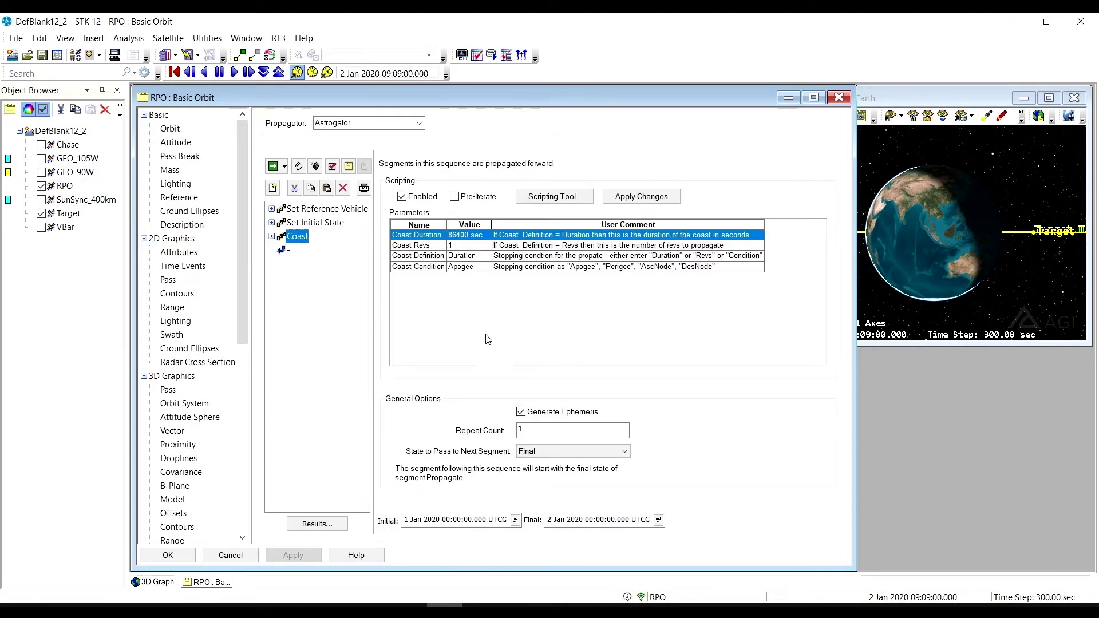
click(319, 223)
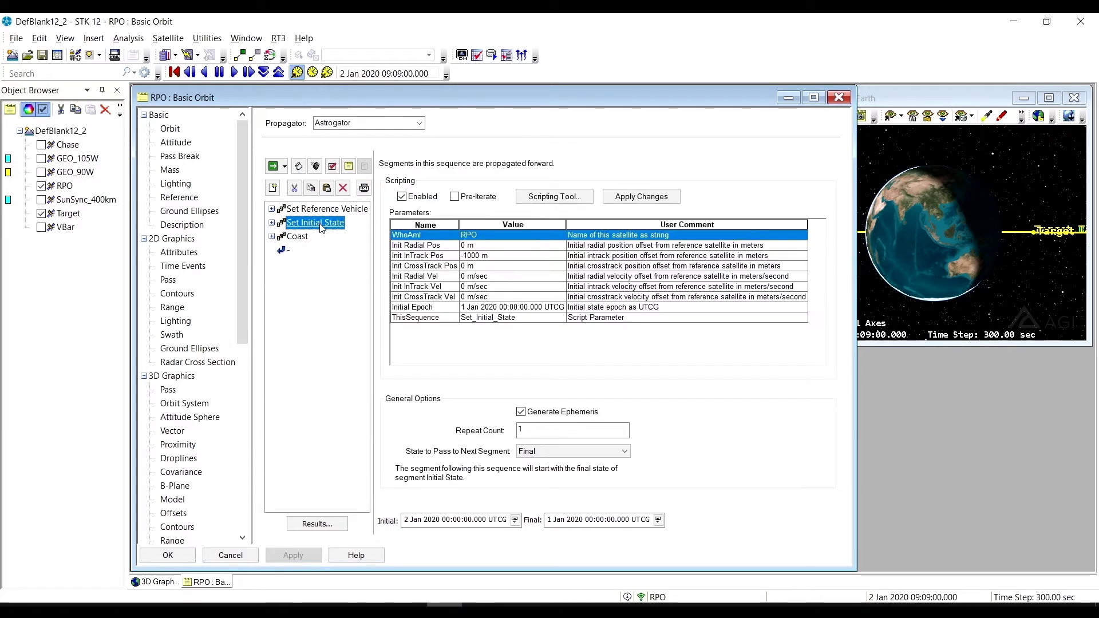
click(466, 246)
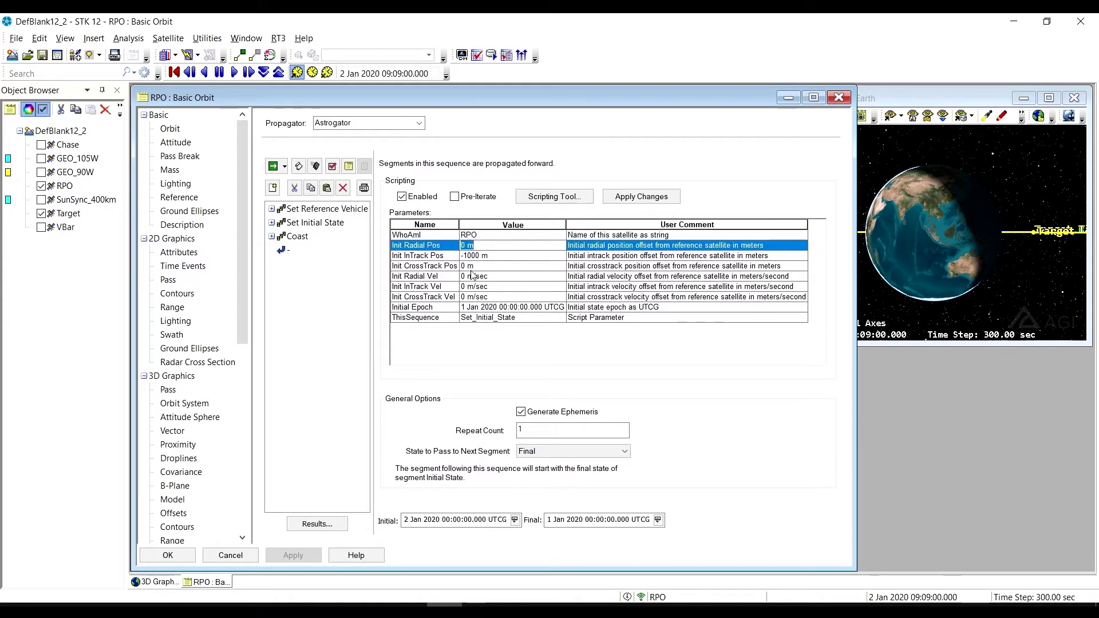
key(Home)
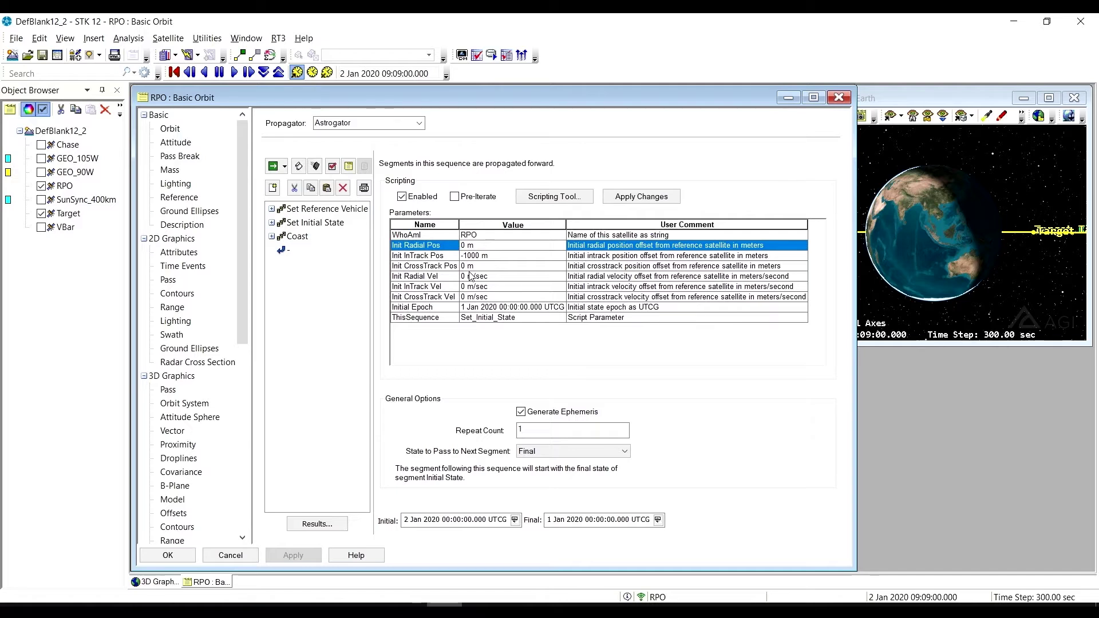
text(100)
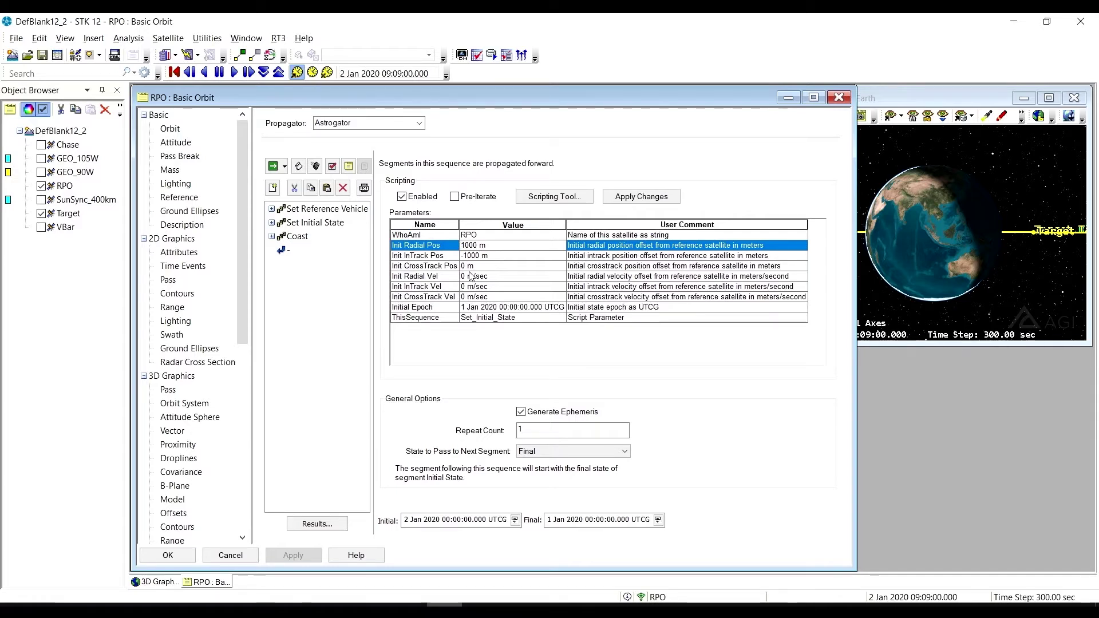
key(BackSpace)
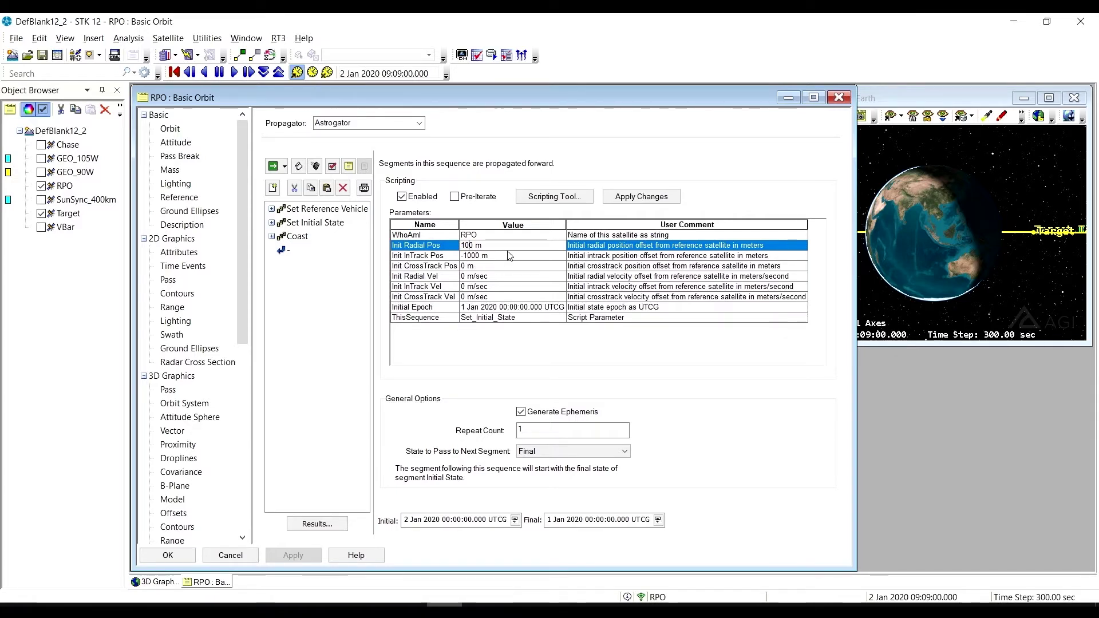
key(Return)
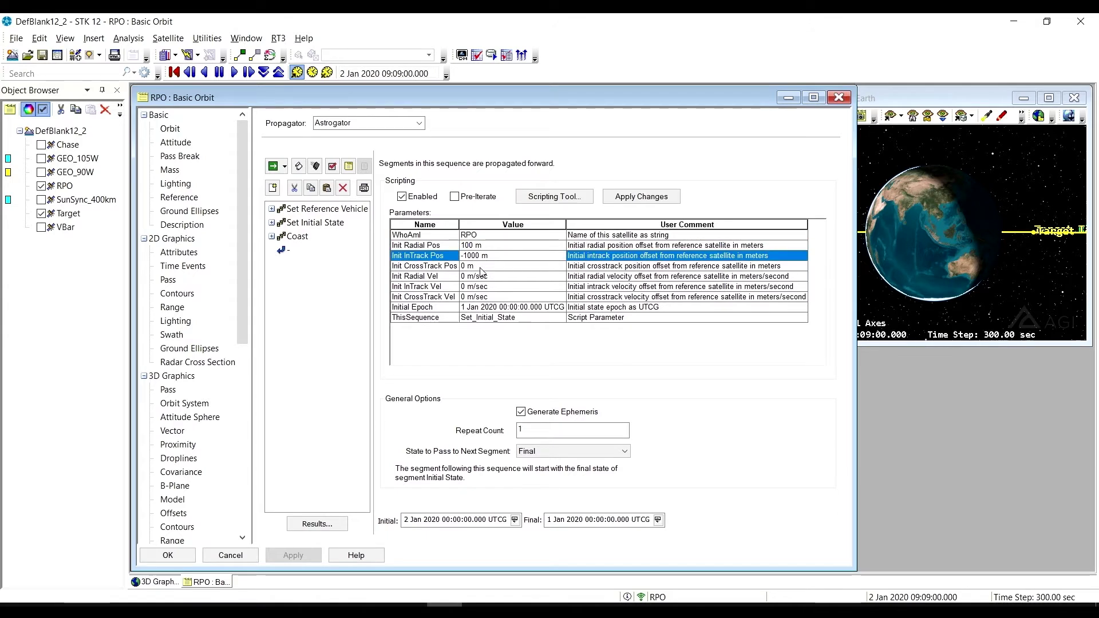
click(482, 257)
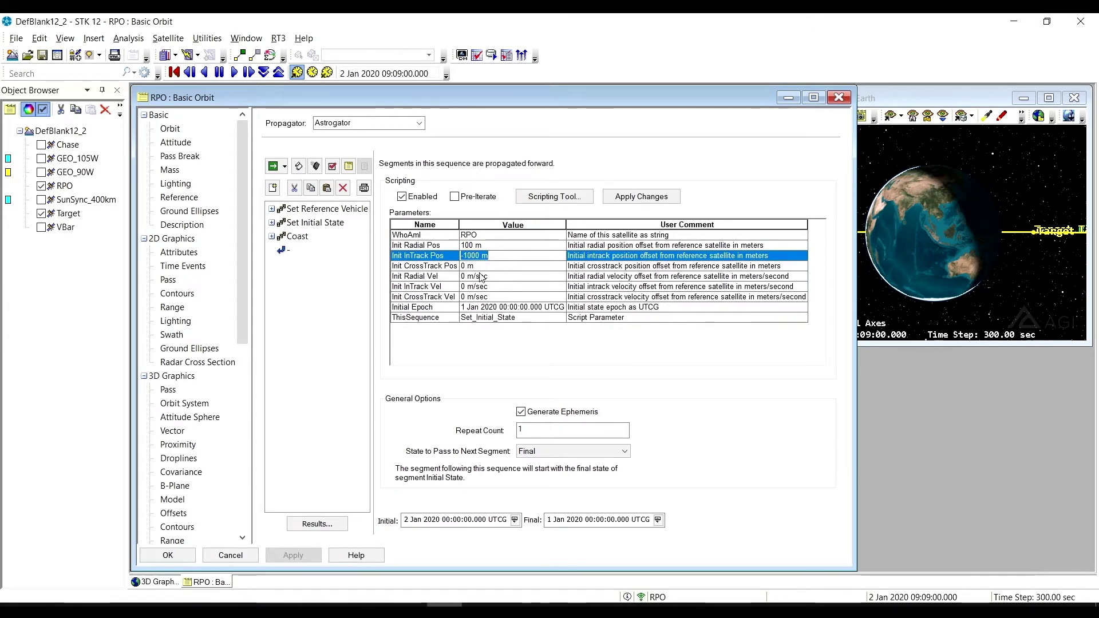
text(0 m)
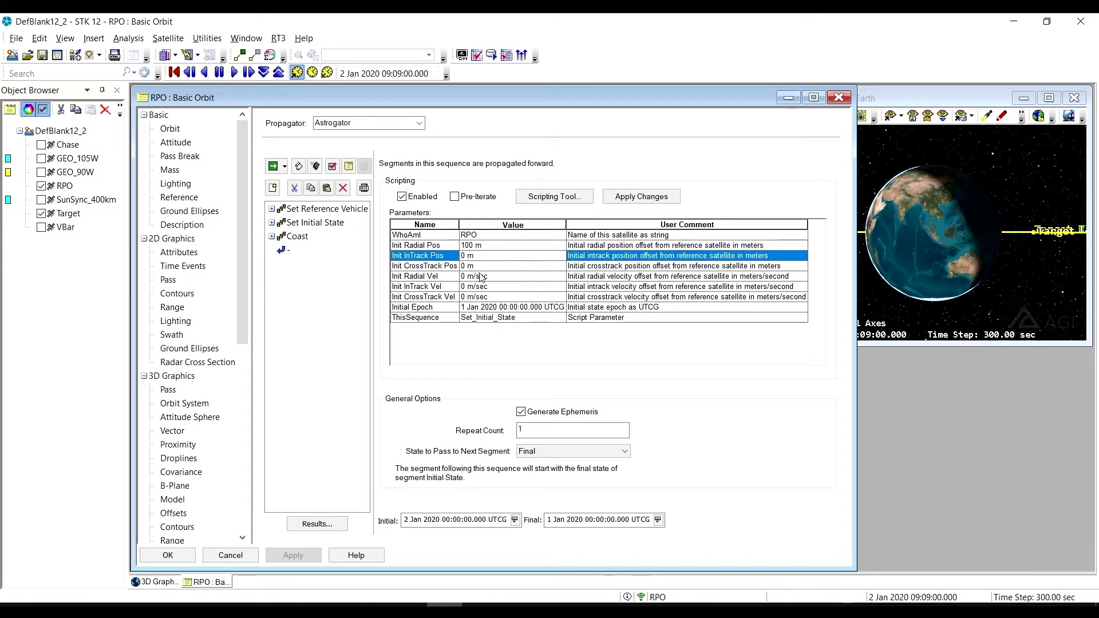
click(298, 237)
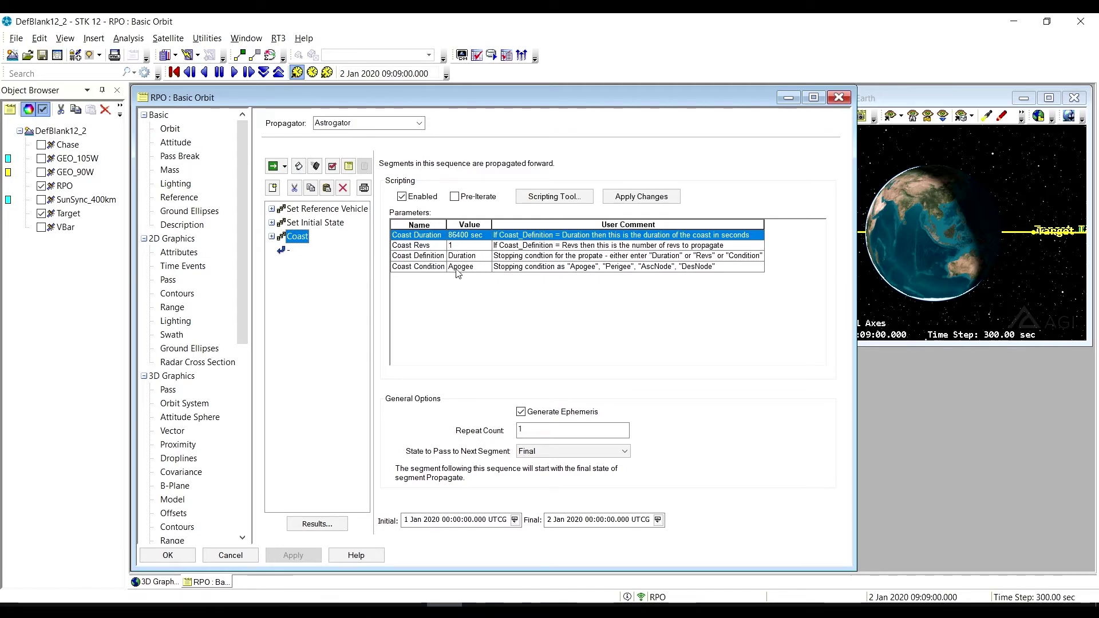
Keep the Coast Definition at Duration (86400 sec) and run RPO's mission control sequence
click(481, 257)
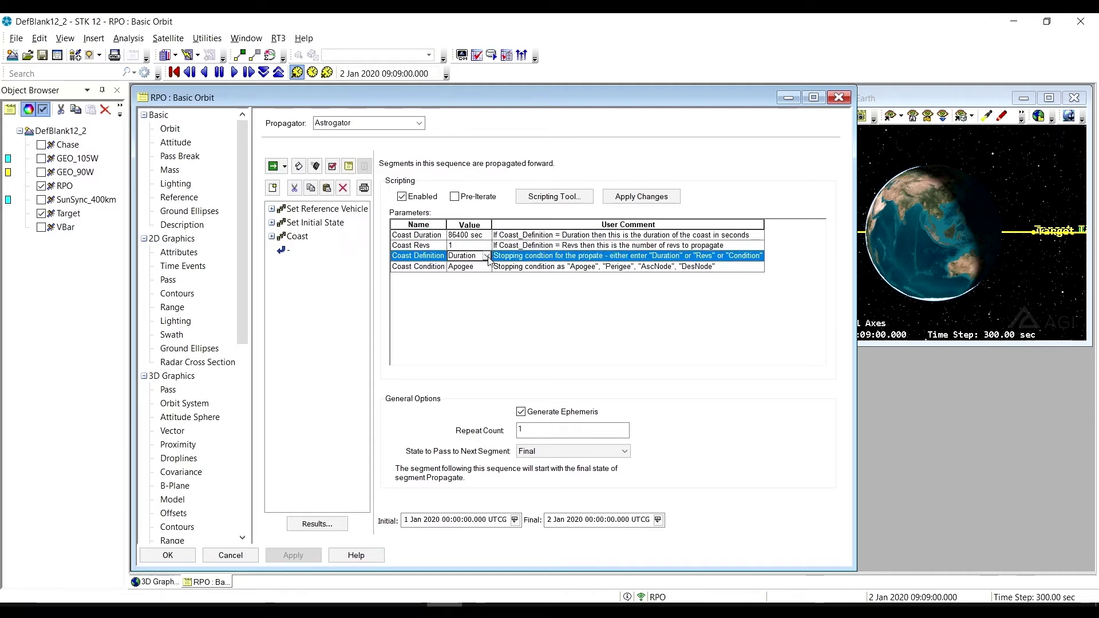
click(487, 257)
click(496, 259)
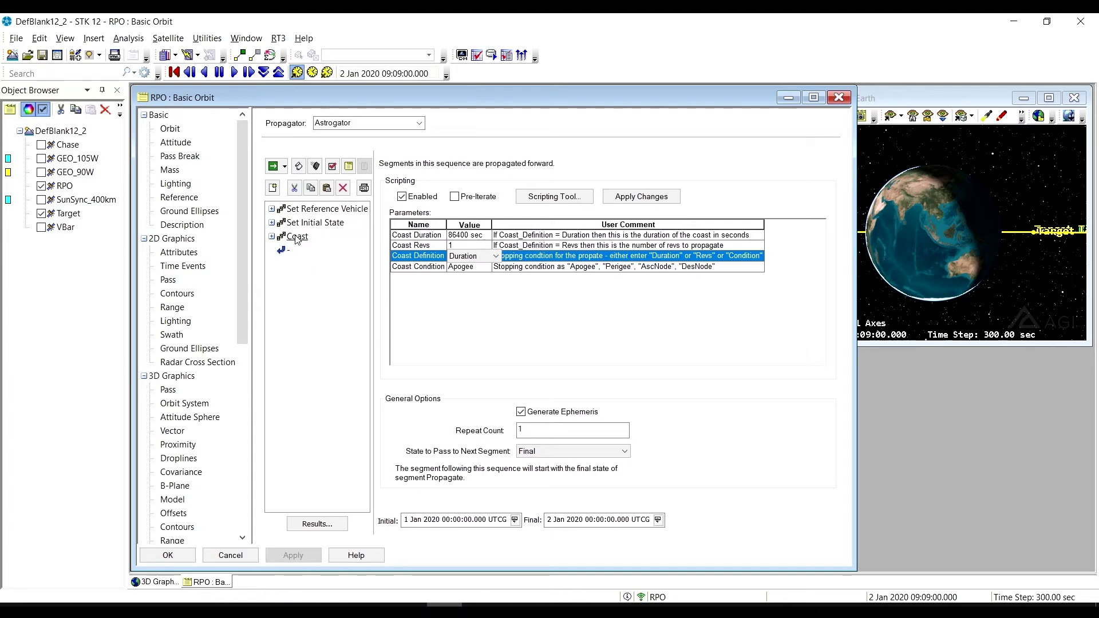
click(273, 166)
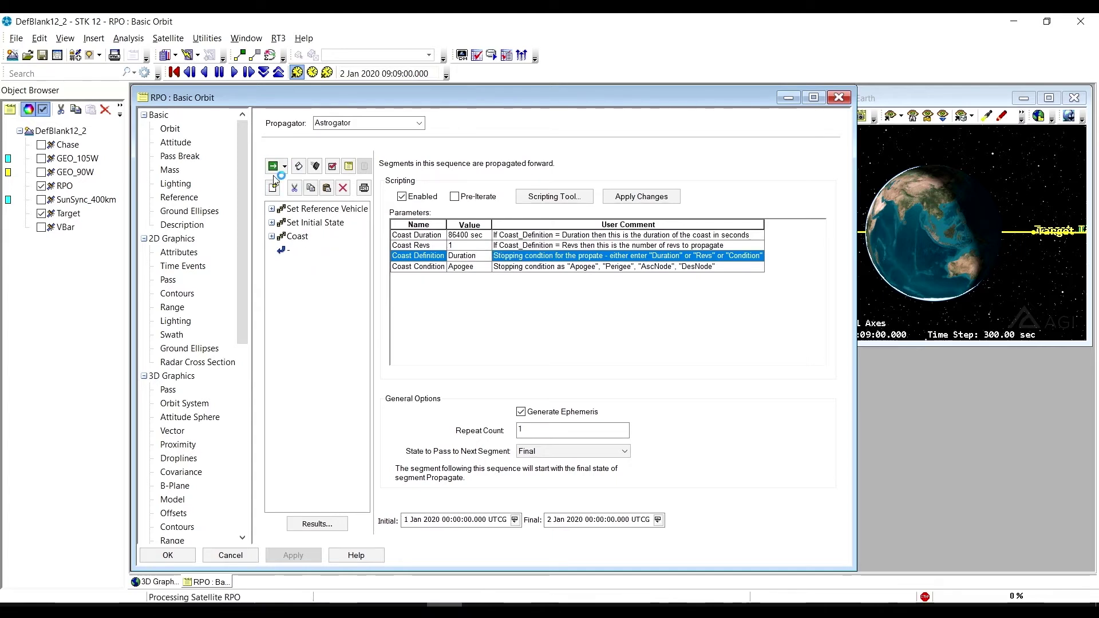
Reset the animation time to 1 Jan 2020 00:00:00 and zoom the 3D view to RPO
click(515, 520)
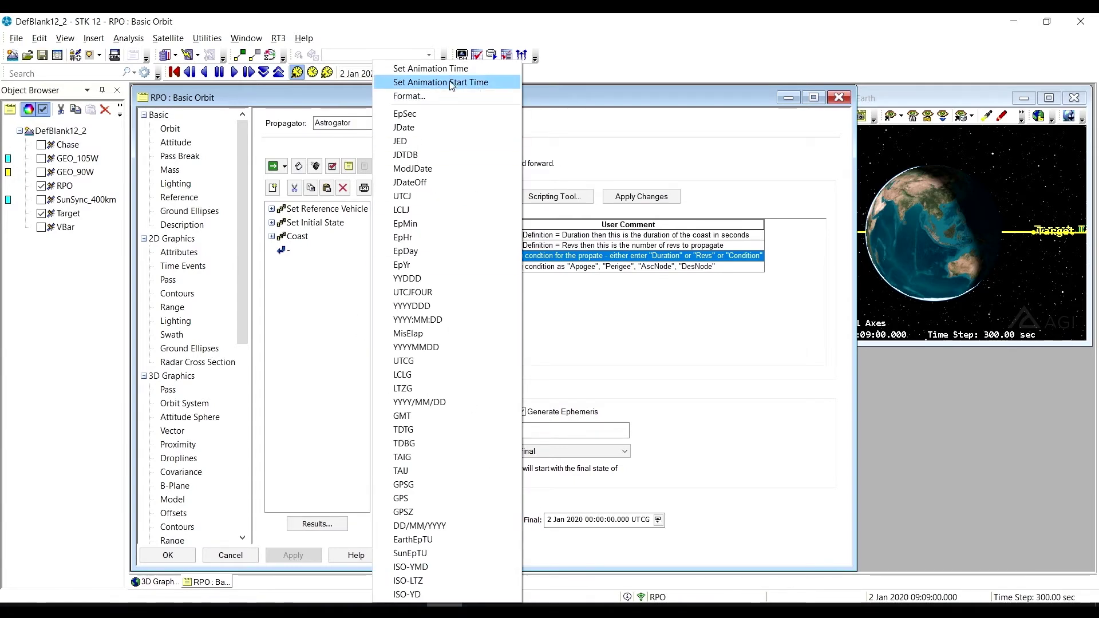
click(431, 68)
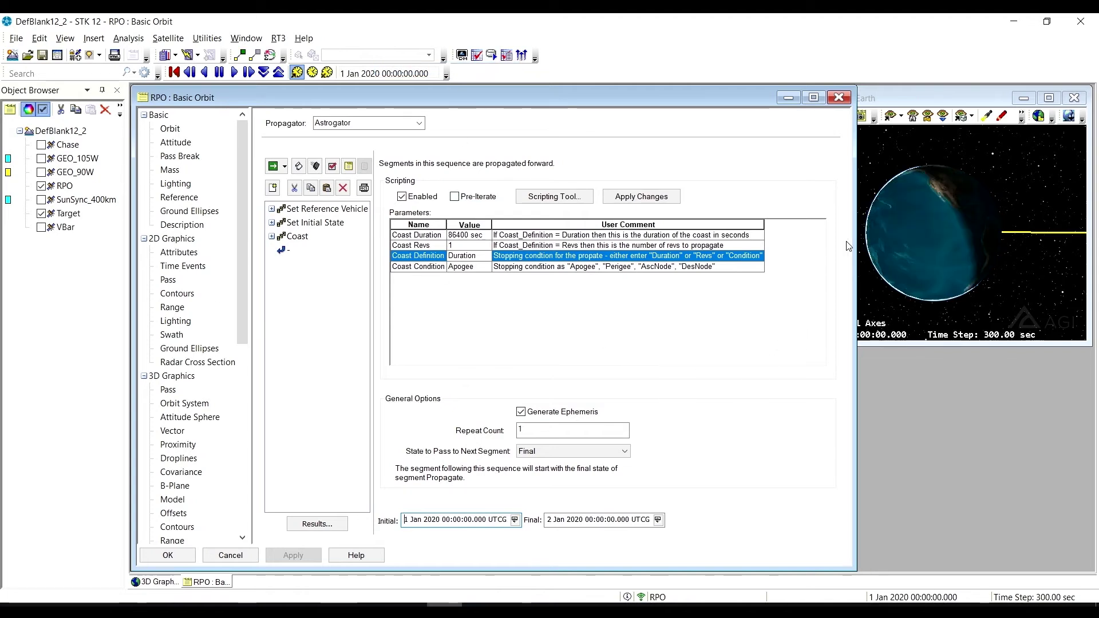
click(64, 193)
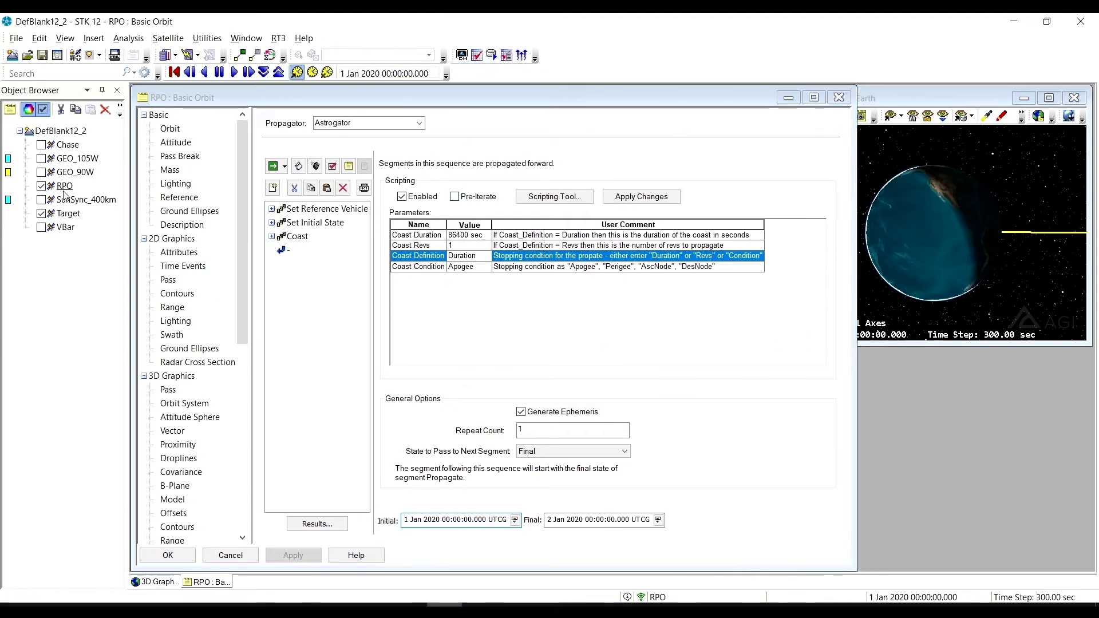
right_click(63, 191)
click(172, 215)
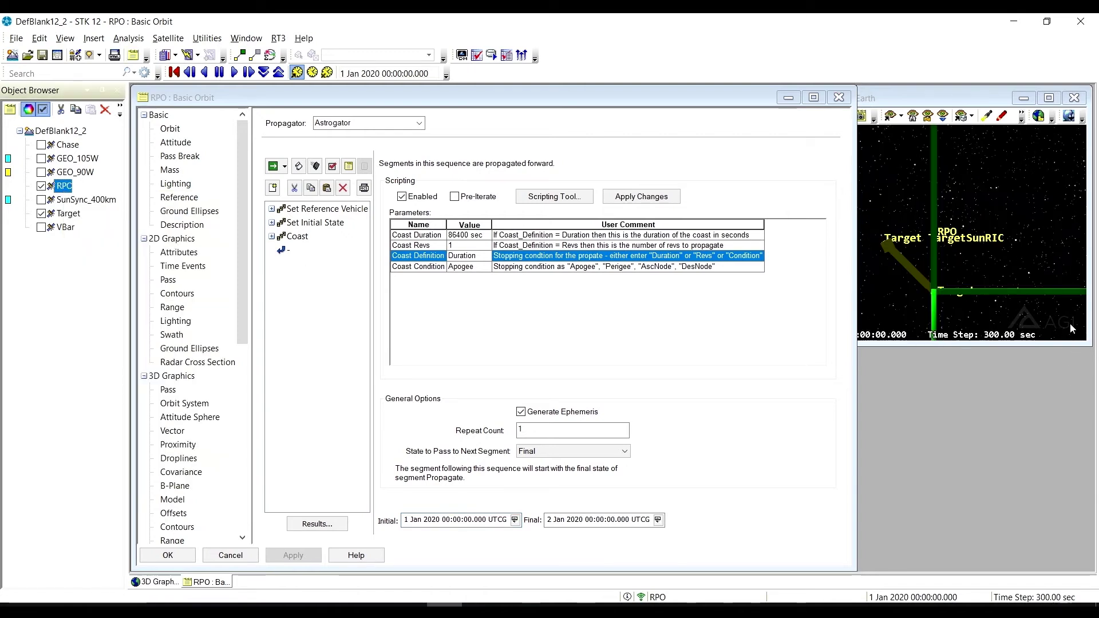
Maximize the 3D window and orbit and zoom to a close-up of RPO beside the Target axes
double_click(916, 97)
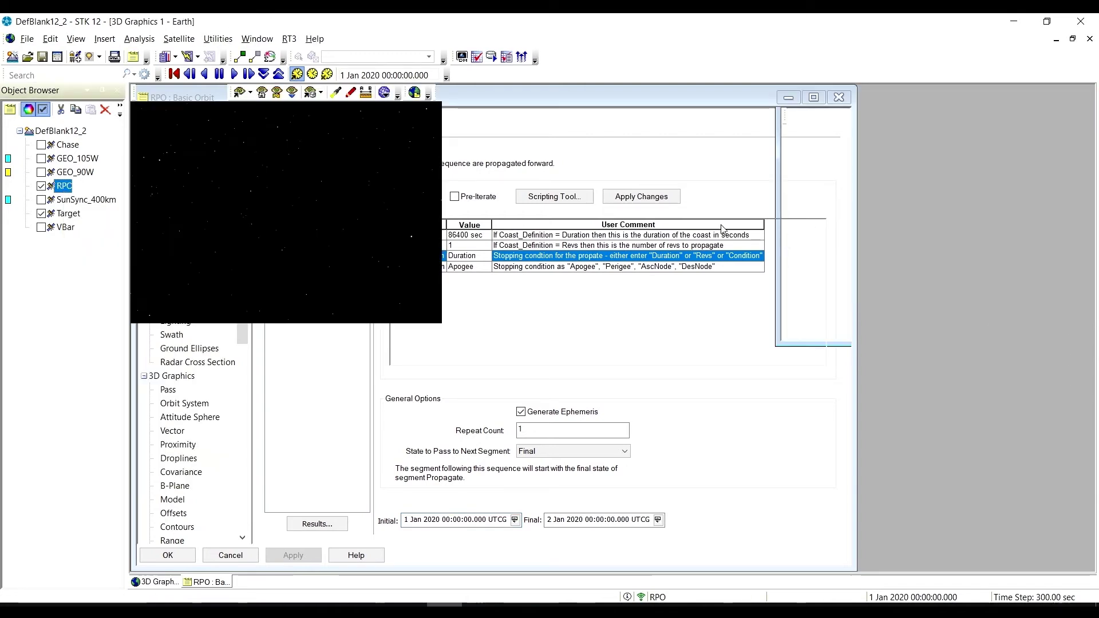
drag(610, 490, 610, 450)
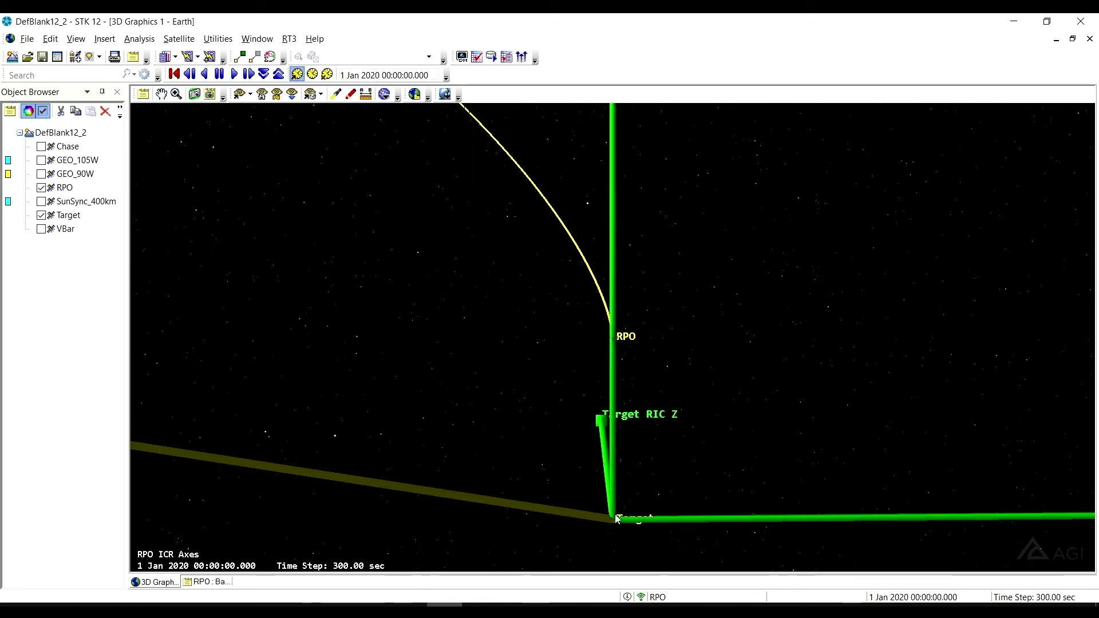
drag(617, 518, 611, 359)
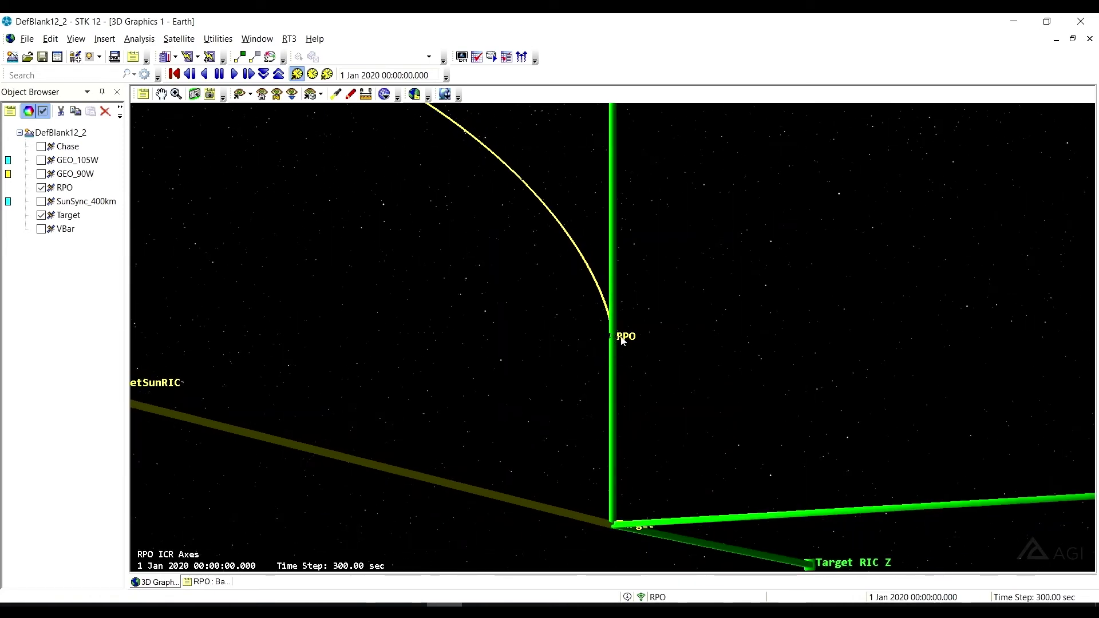
drag(621, 476, 584, 440)
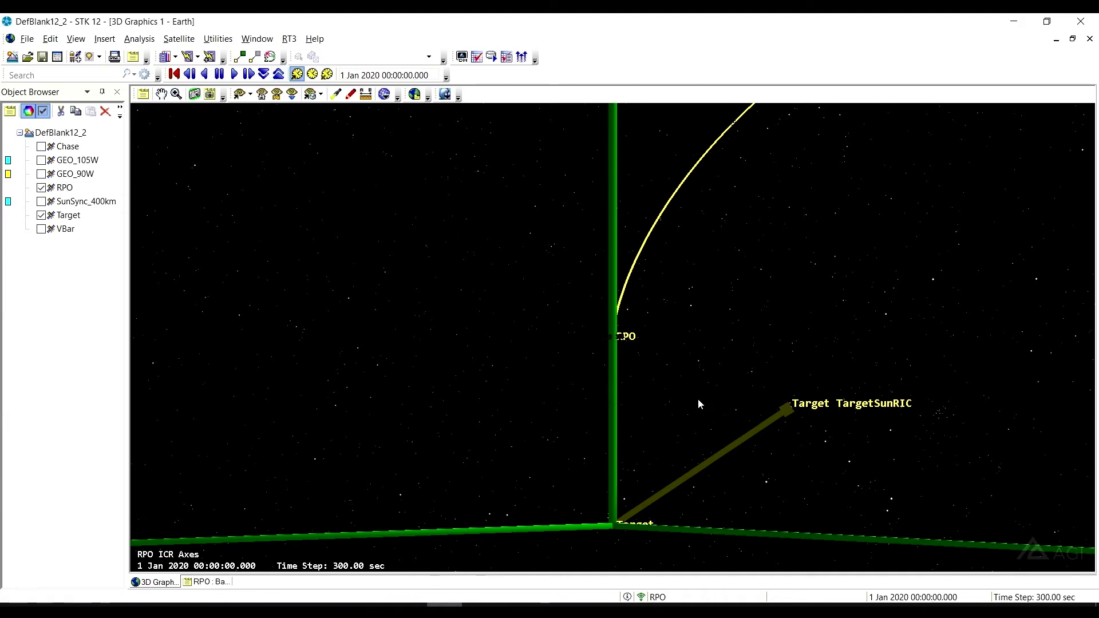
scroll(676, 409, up, 2)
scroll(573, 410, up, 2)
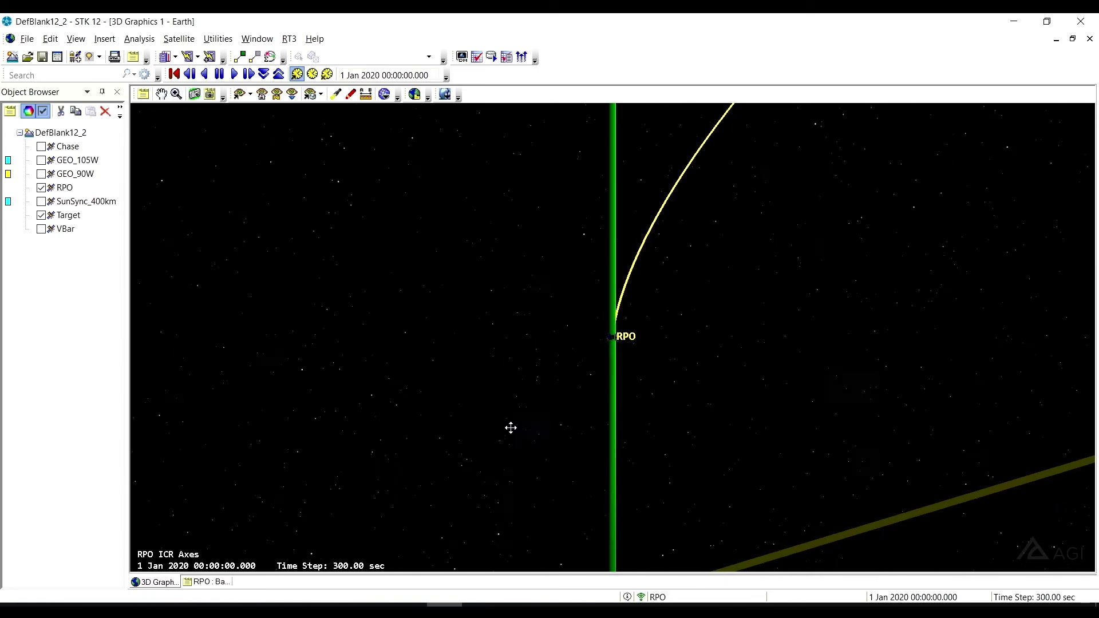
Animate forward at a 180 sec time step, pausing at 10:15:00 as RPO drifts from Target
click(265, 77)
scroll(627, 415, down, 3)
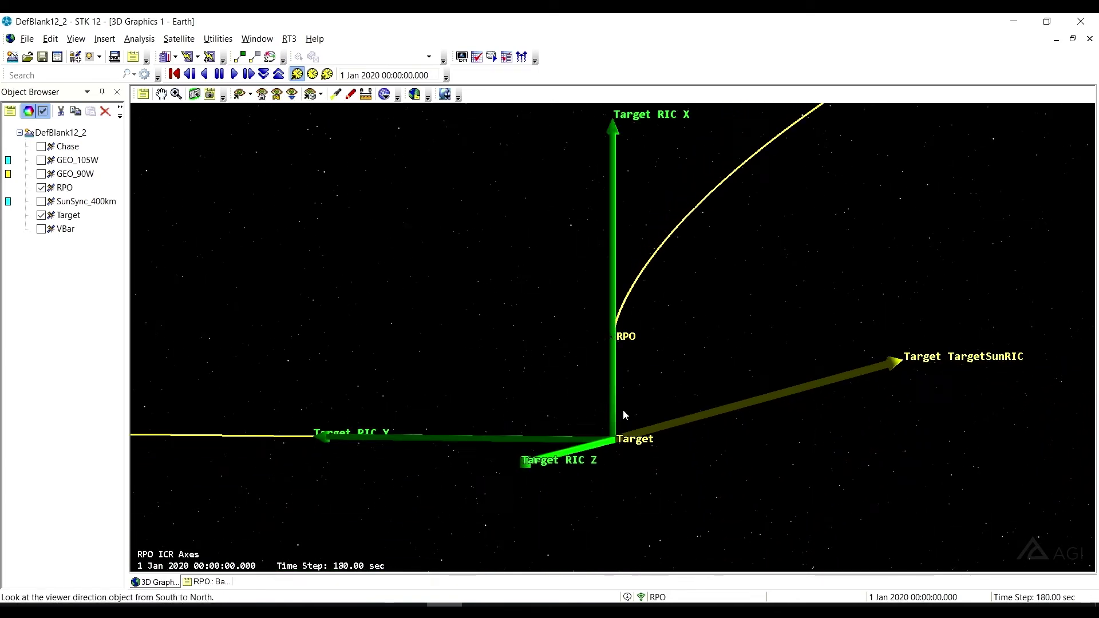
click(234, 75)
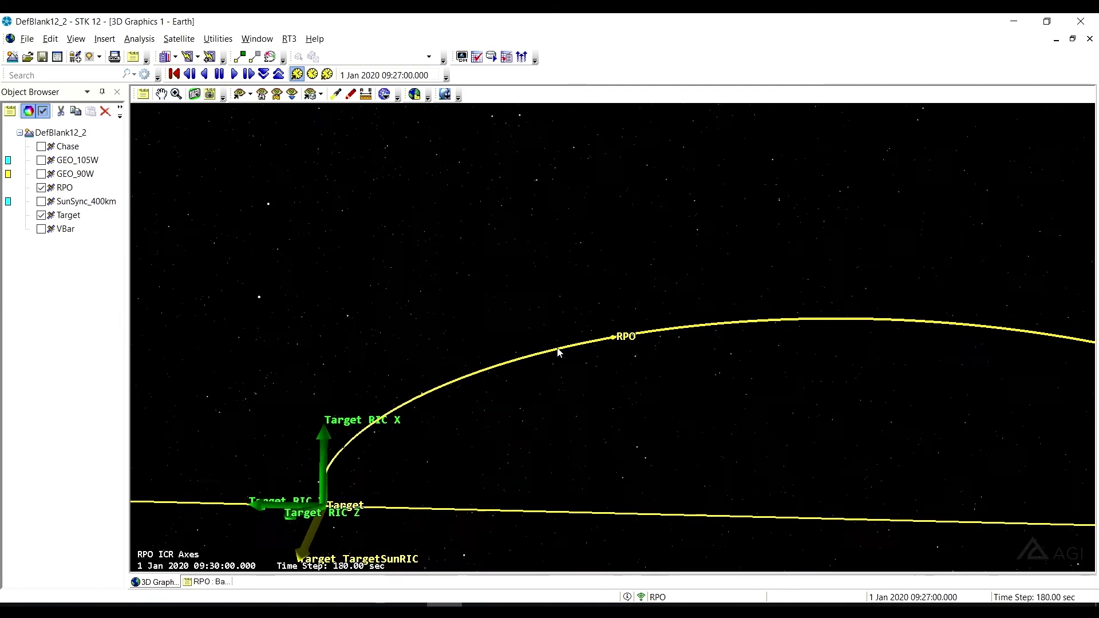
click(219, 75)
In RPO's sequence, insert a segment before the end and expand the RPO Configuration group
double_click(65, 188)
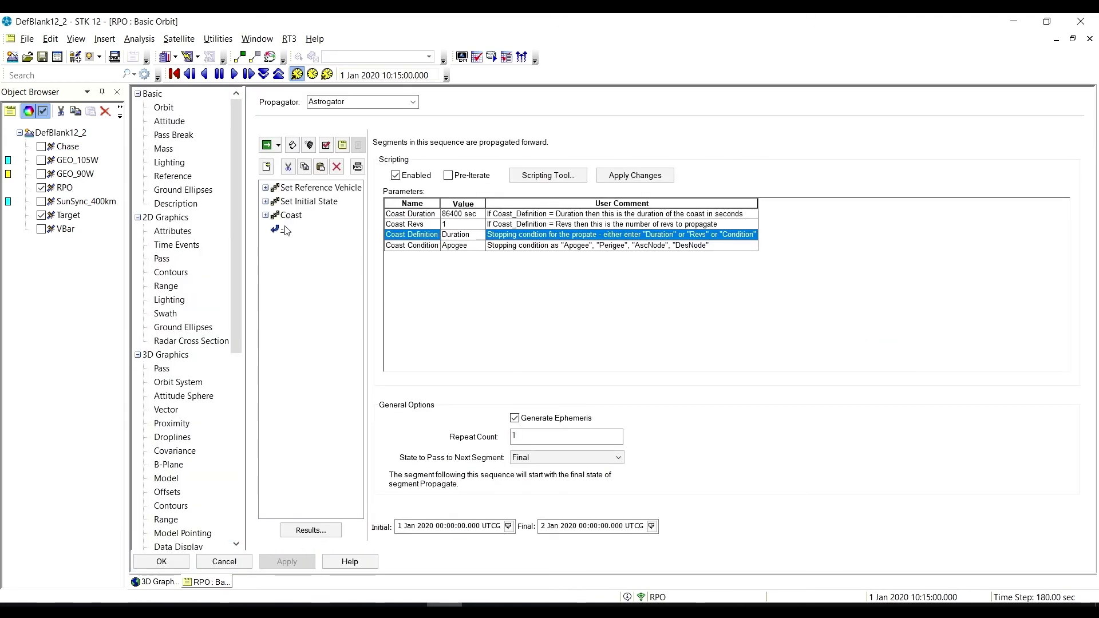
right_click(283, 232)
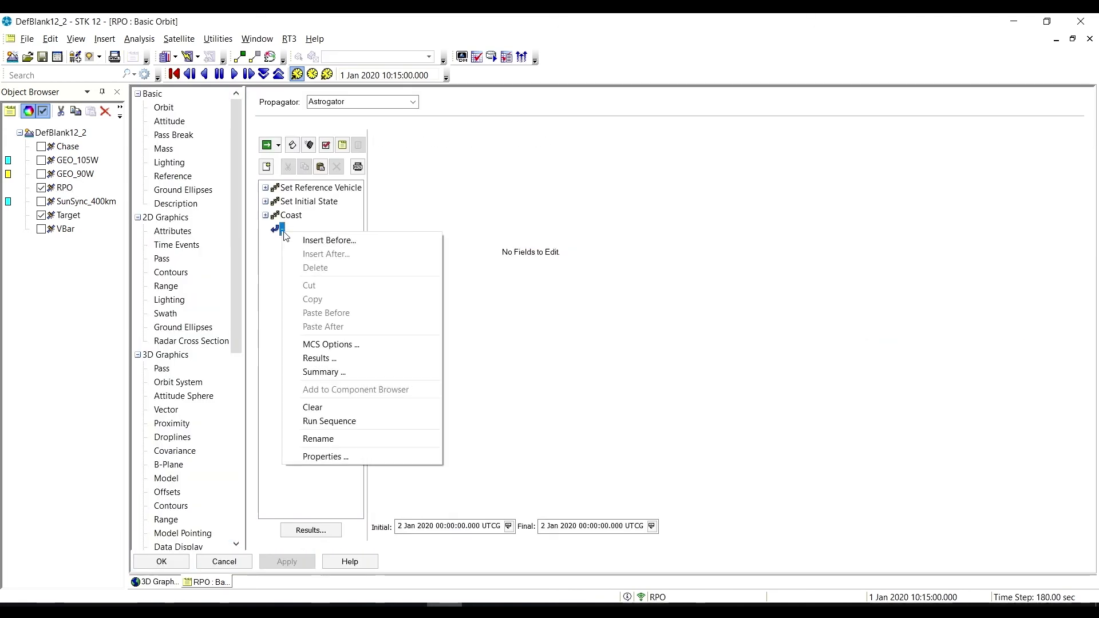
click(312, 245)
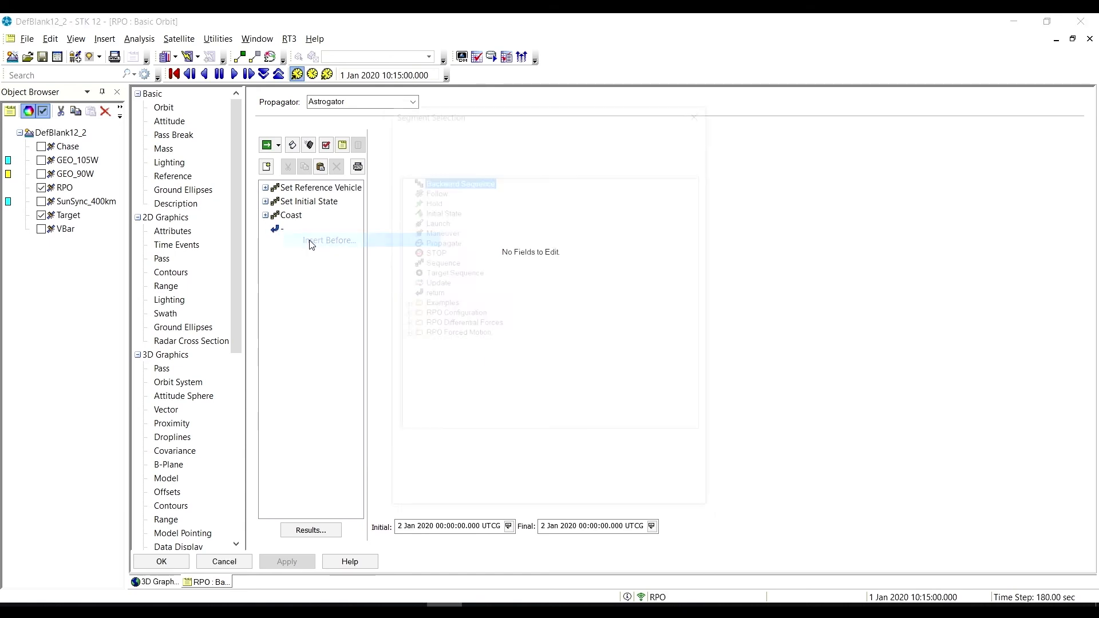
click(404, 314)
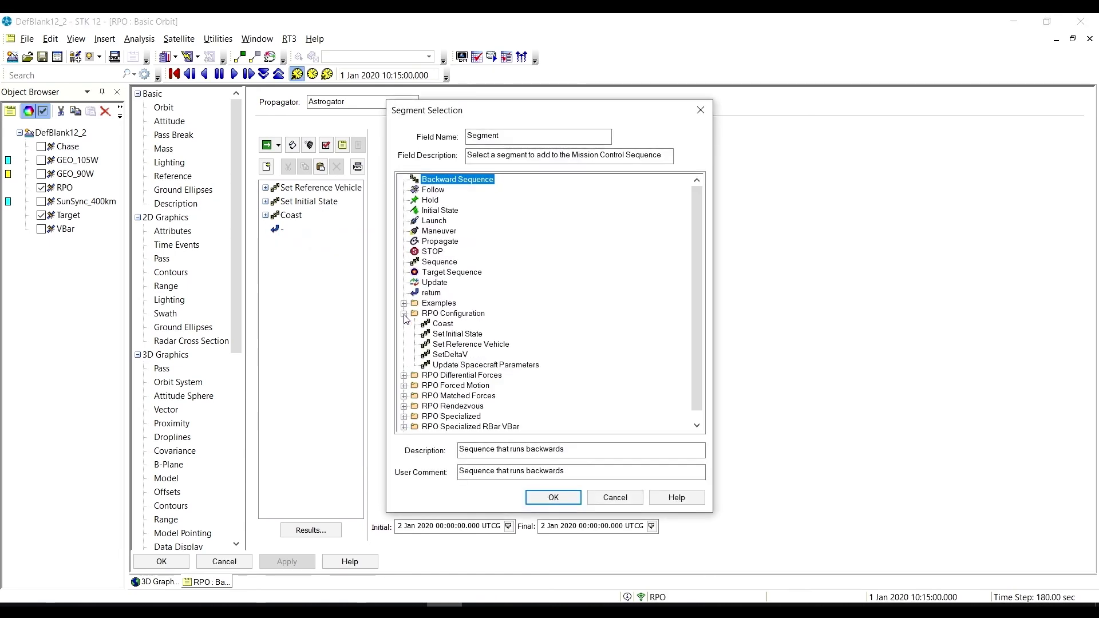